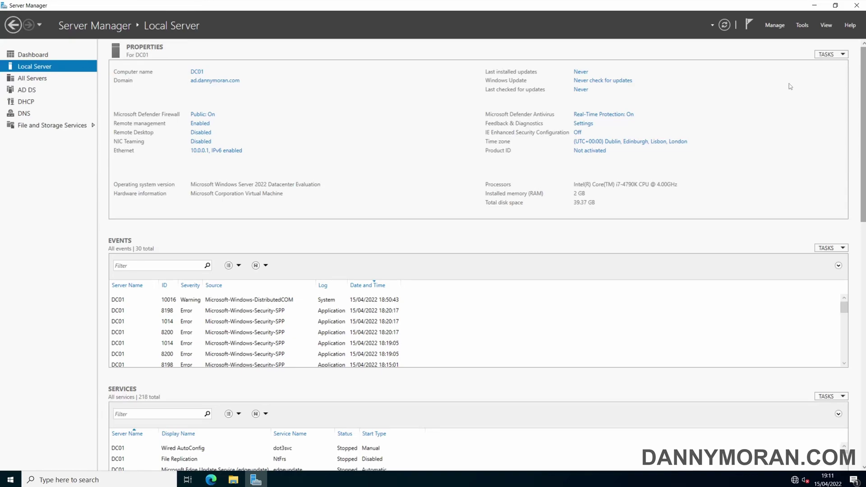
Show Server Manager's Tools list of administrative tools.
click(805, 28)
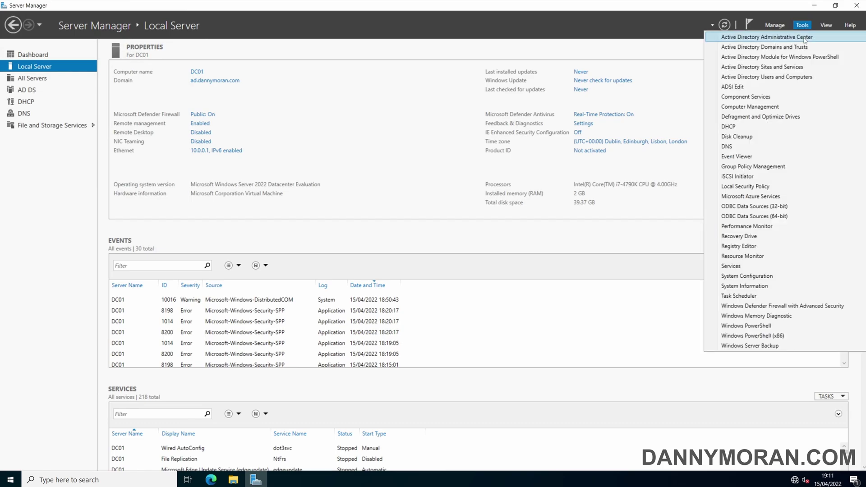
Launch Administrative Center, select ad (local), and confirm the forest level is Windows Server 2016.
click(805, 38)
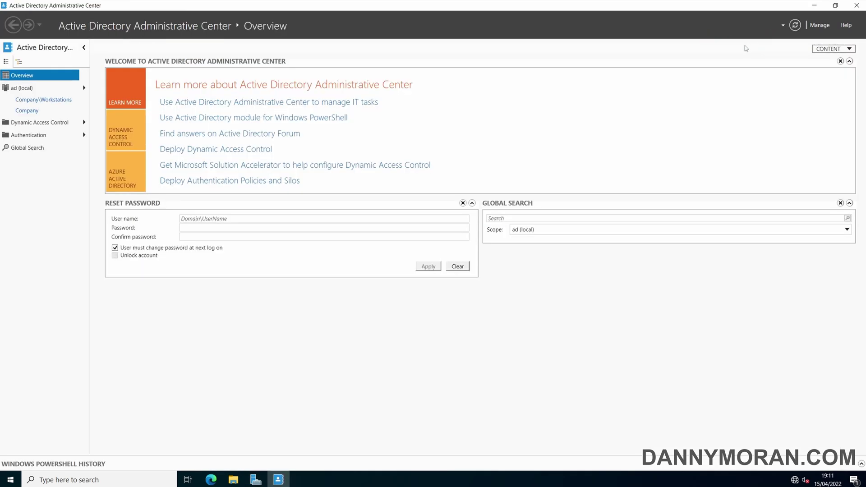
click(18, 89)
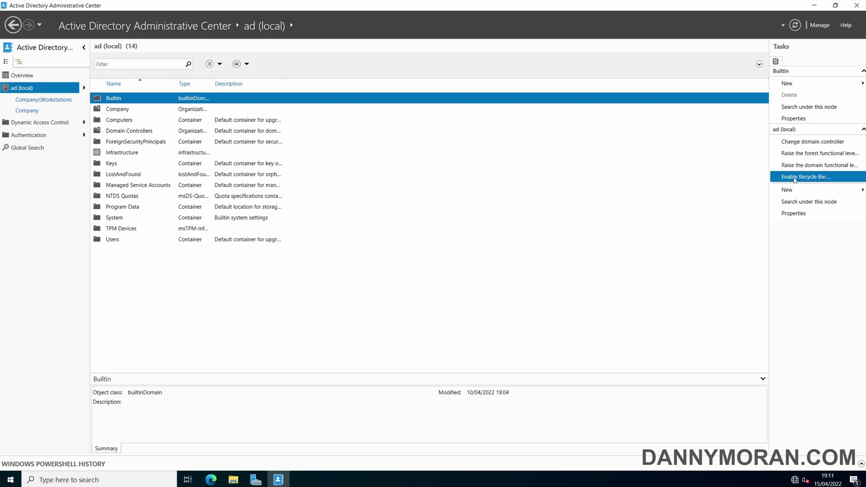
click(814, 157)
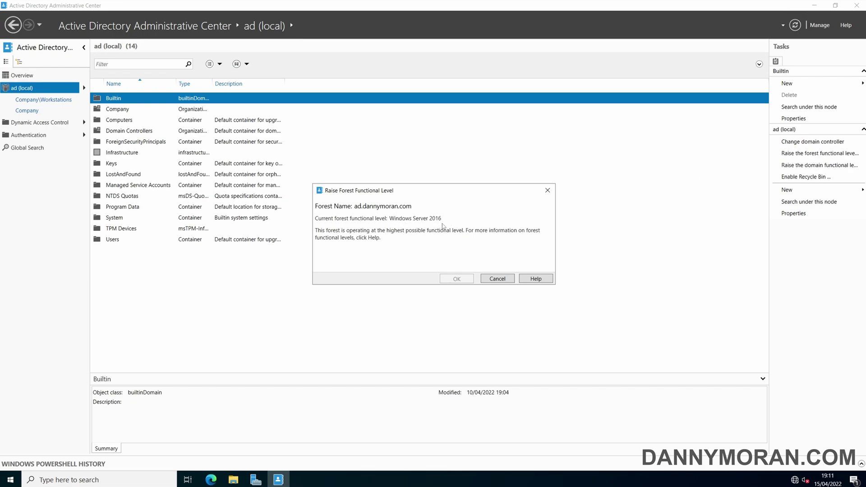
click(505, 278)
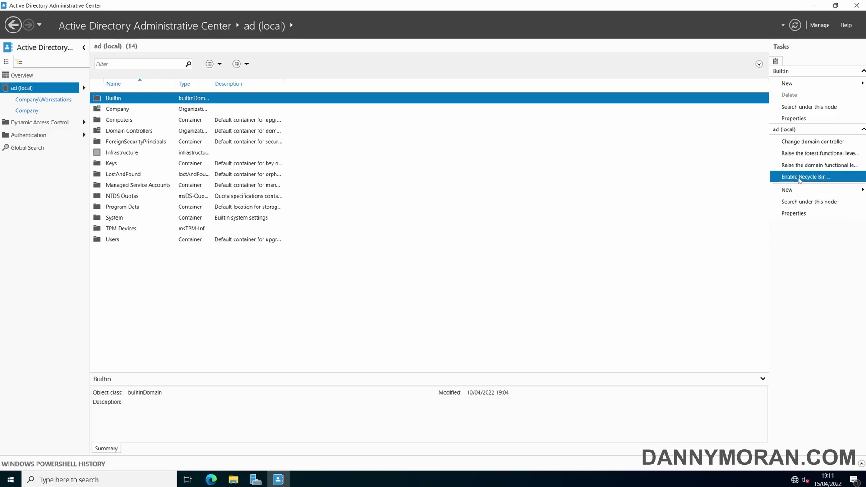
Enable the AD Recycle Bin for ad.dannymoran.com, accepting both confirmation prompts.
click(819, 179)
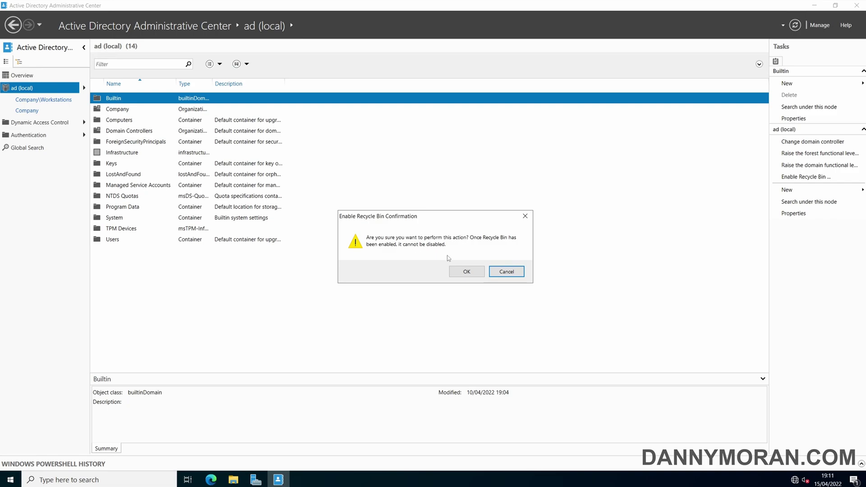
click(465, 273)
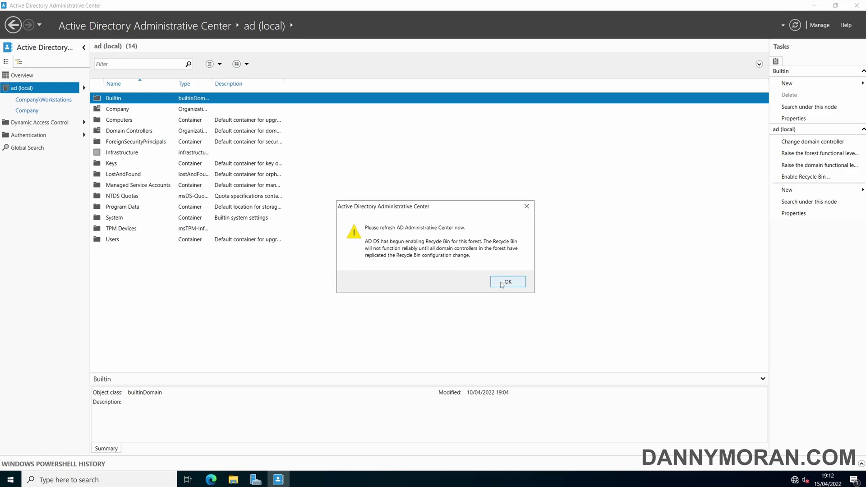
click(500, 283)
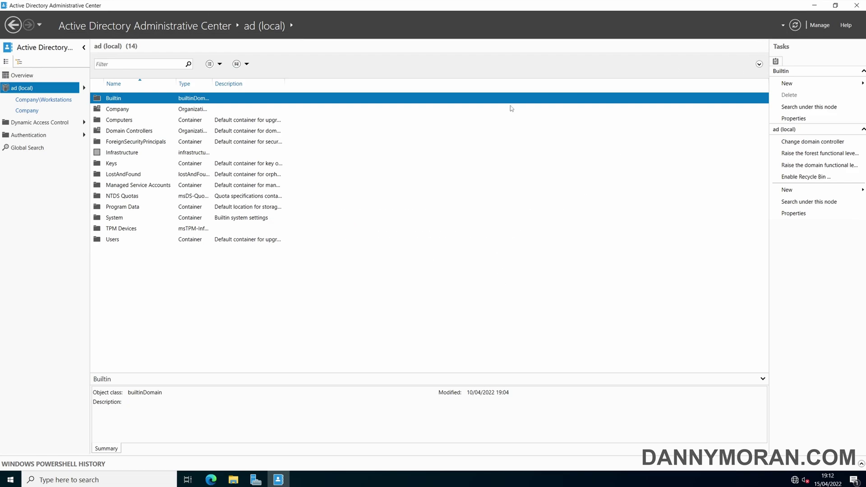
Refresh and open the new empty Deleted Objects container, then return to Server Manager.
click(800, 28)
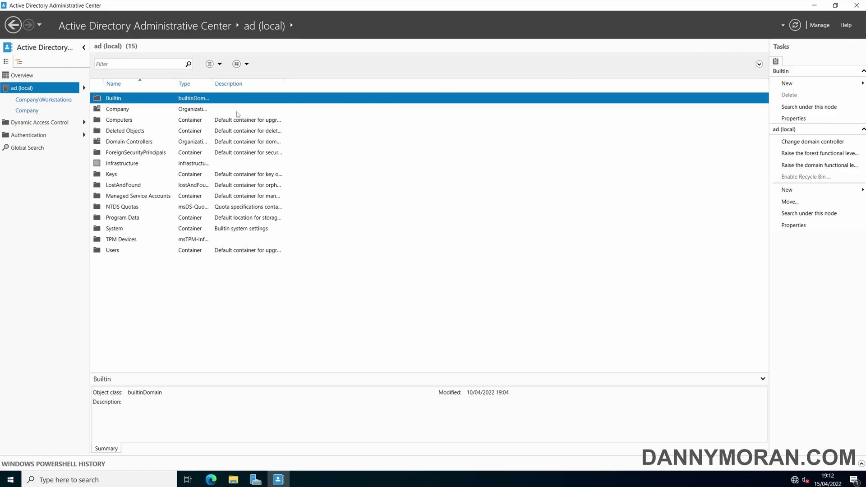
click(143, 134)
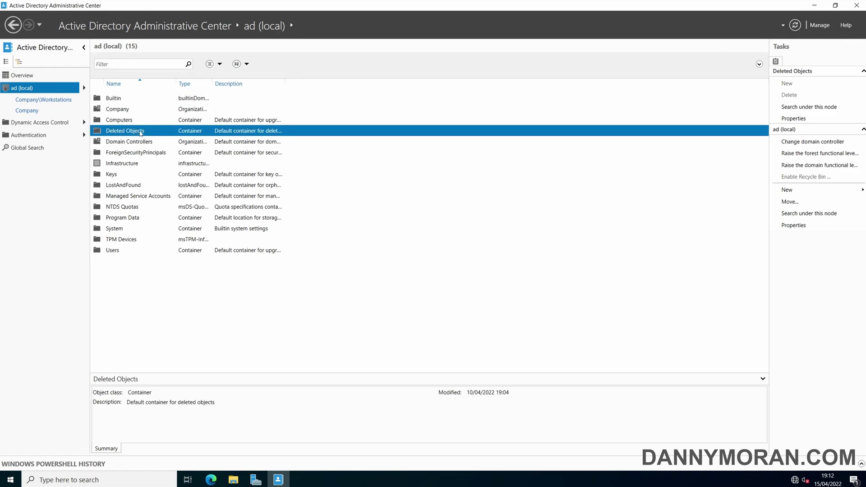
double_click(140, 132)
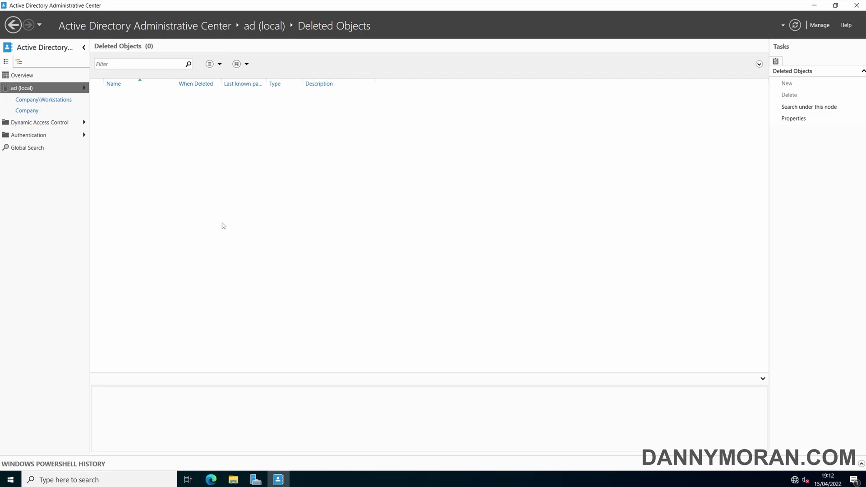
click(256, 479)
Launch Active Directory Users and Computers and browse to the Company > Users OU.
click(803, 26)
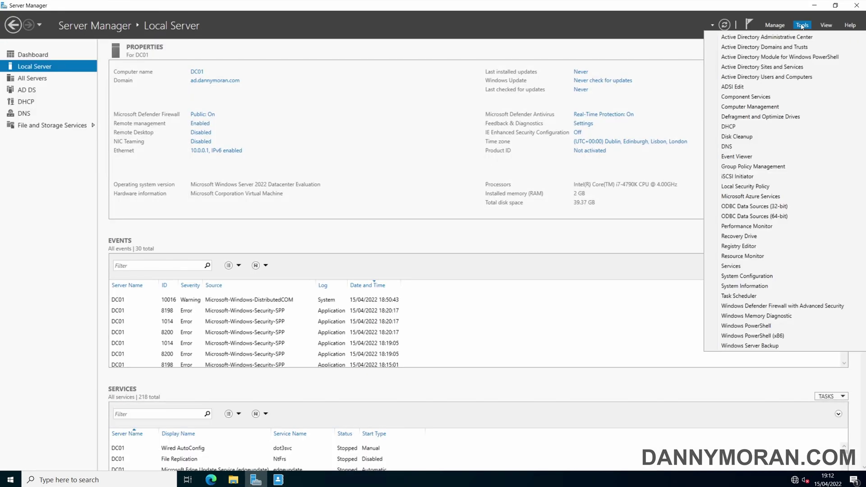
click(808, 76)
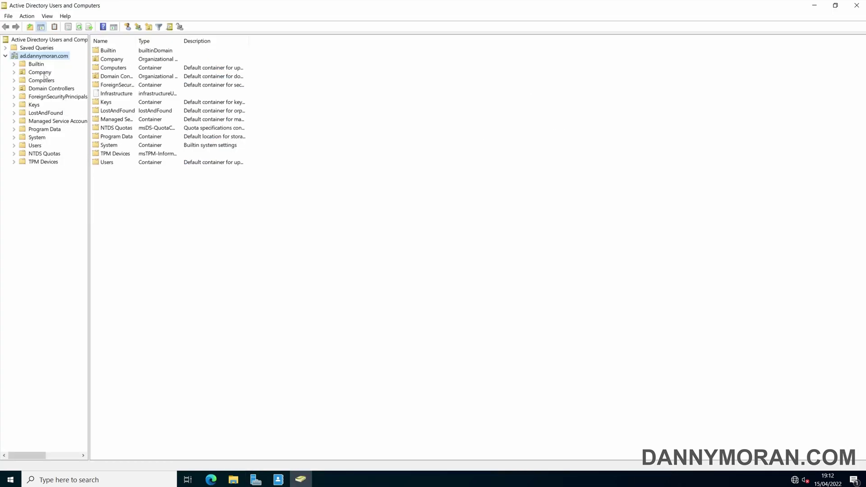
double_click(45, 73)
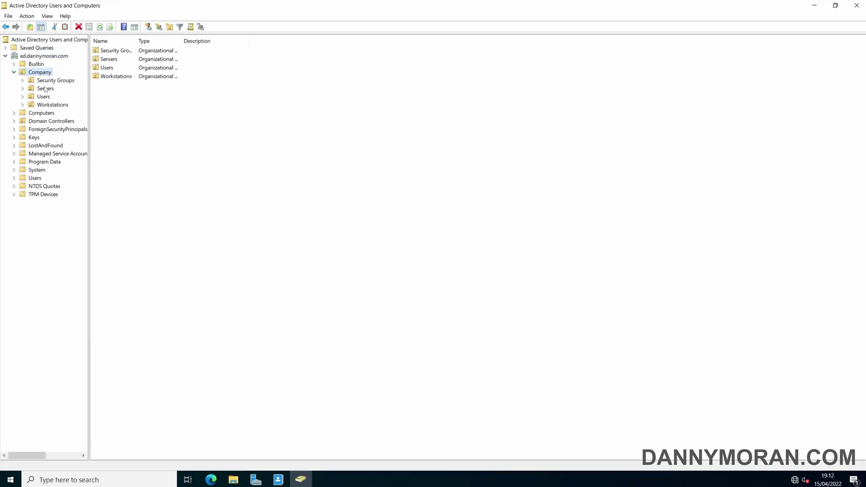
click(44, 97)
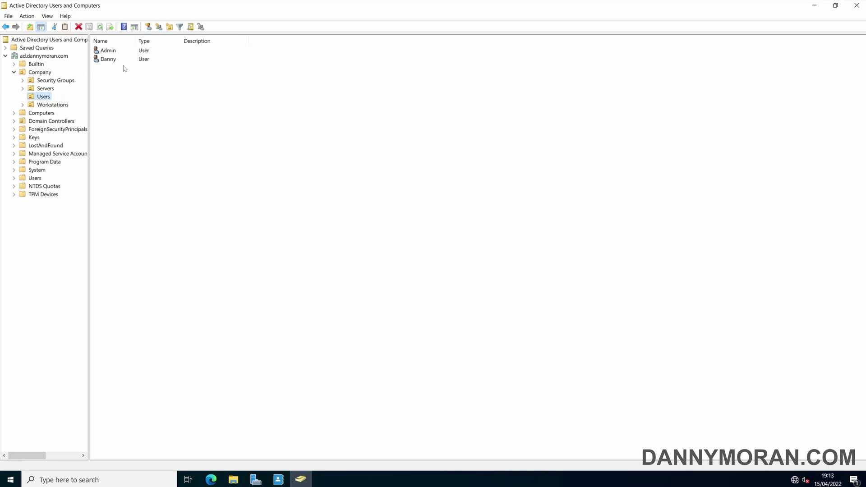
Delete the user Danny from Company Users, confirming with Yes.
click(118, 59)
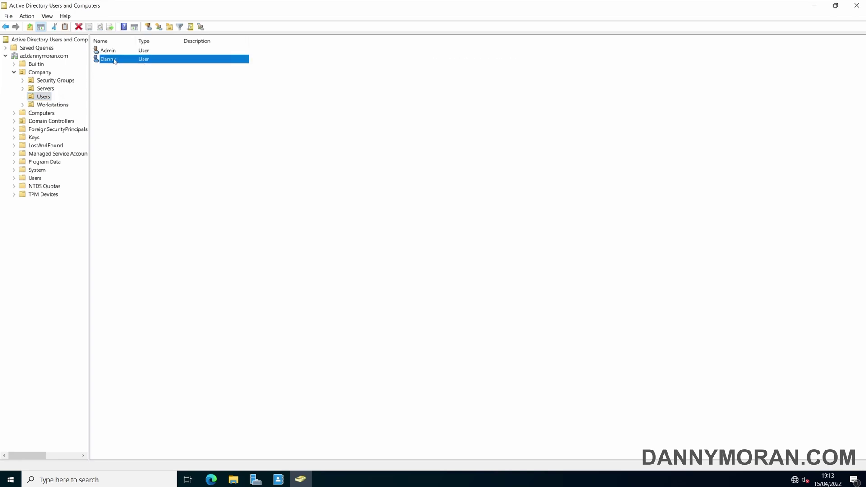
right_click(114, 61)
click(156, 172)
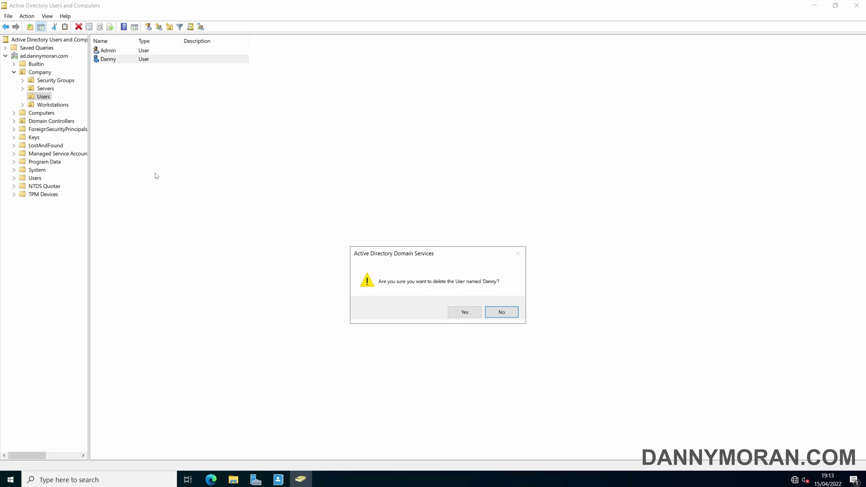
click(453, 312)
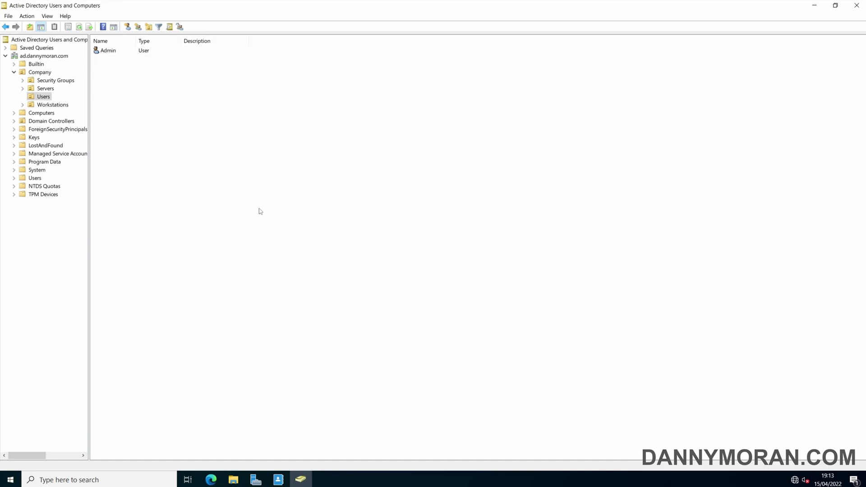
Refresh Deleted Objects so Danny's deleted account appears, checking Users and Computers.
click(279, 479)
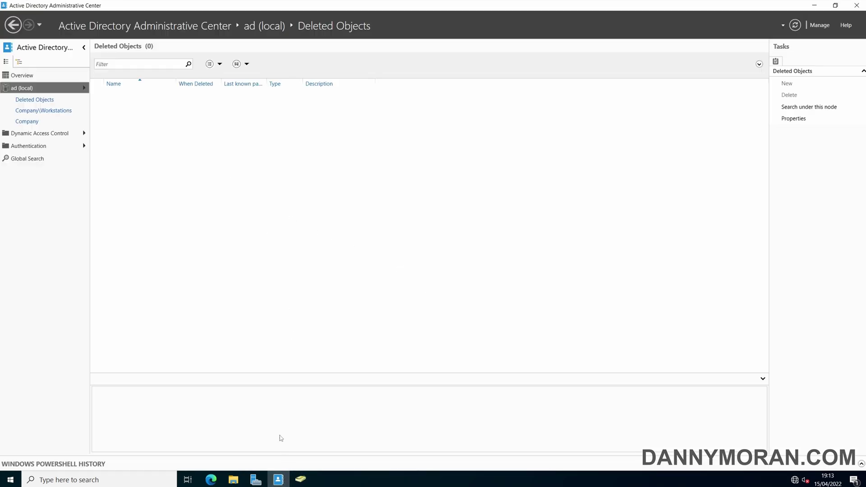
click(796, 26)
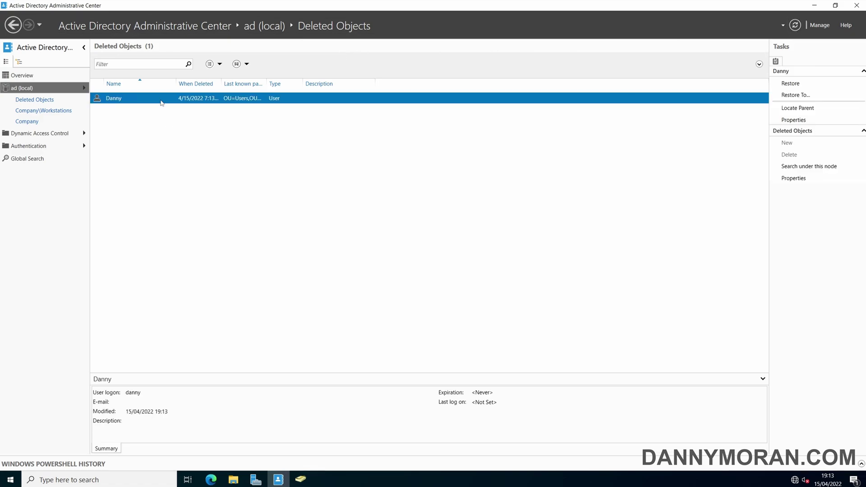
right_click(123, 100)
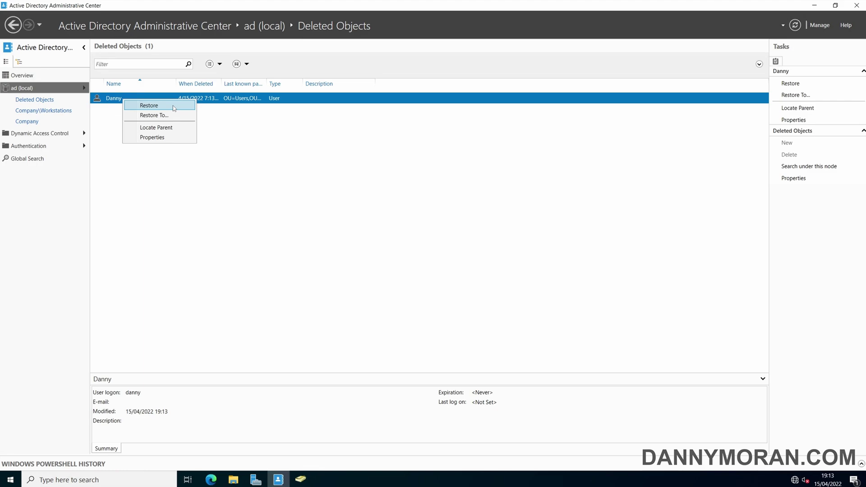
click(300, 479)
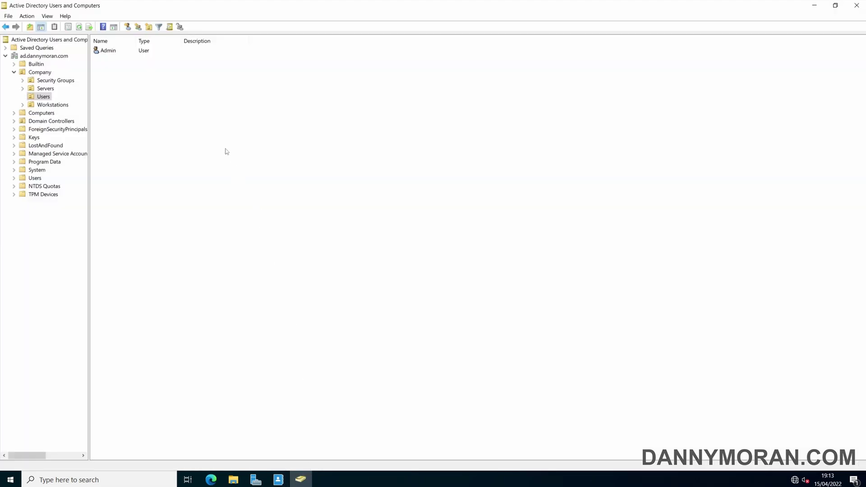
click(278, 479)
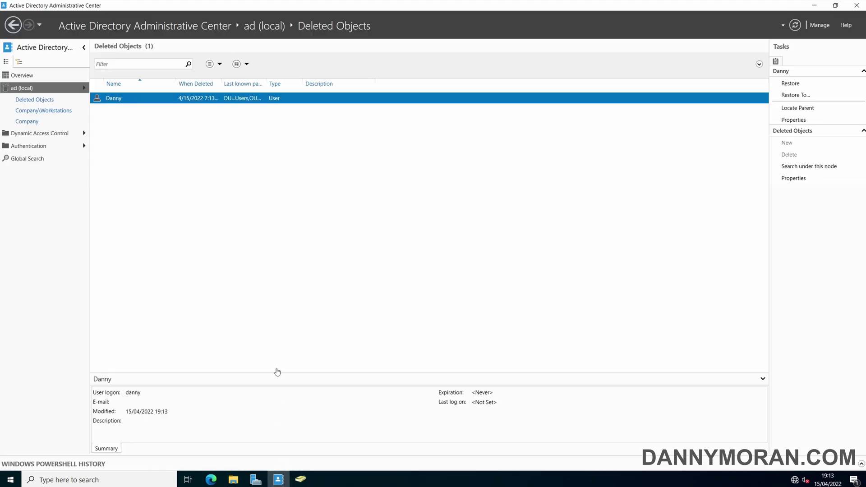
Try Restore To for Danny, browse the Computers container, then cancel.
right_click(109, 97)
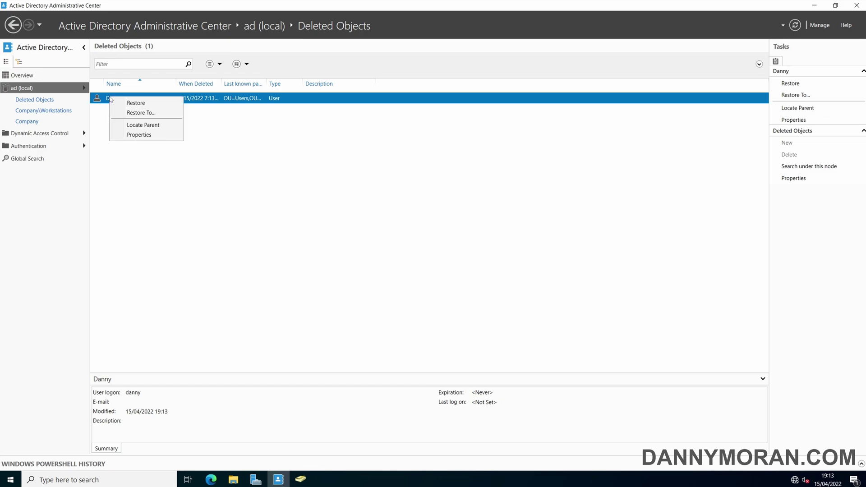
click(137, 113)
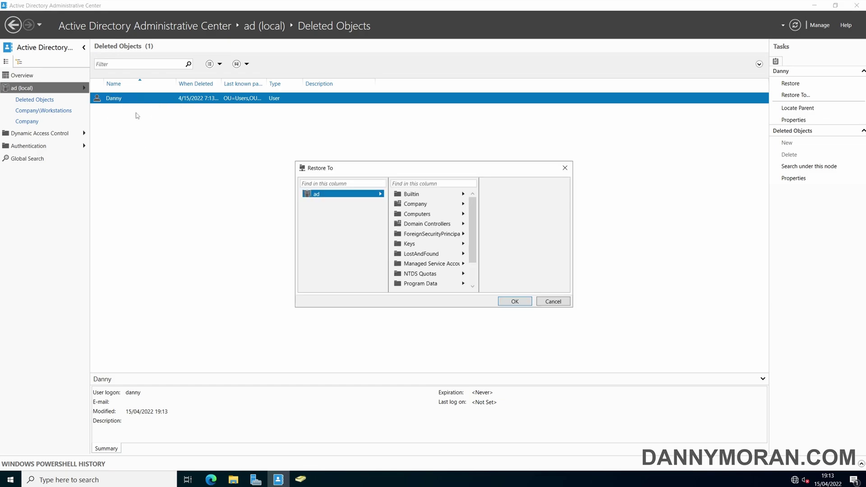
scroll(432, 221, up, 1)
click(424, 214)
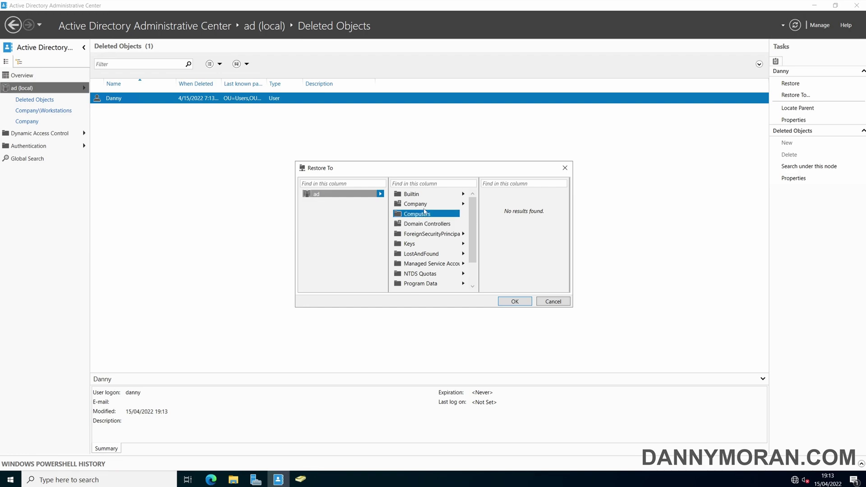
scroll(437, 256, down, 1)
click(554, 301)
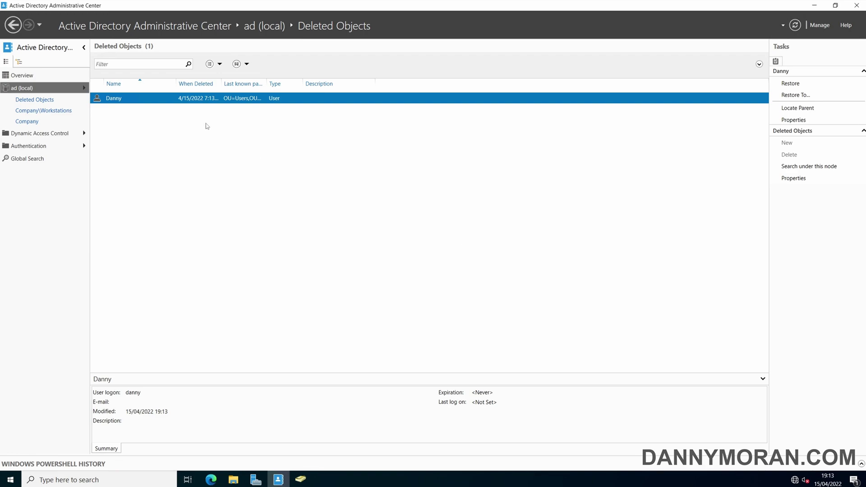
Restore Danny to his original location in Company Users.
right_click(119, 103)
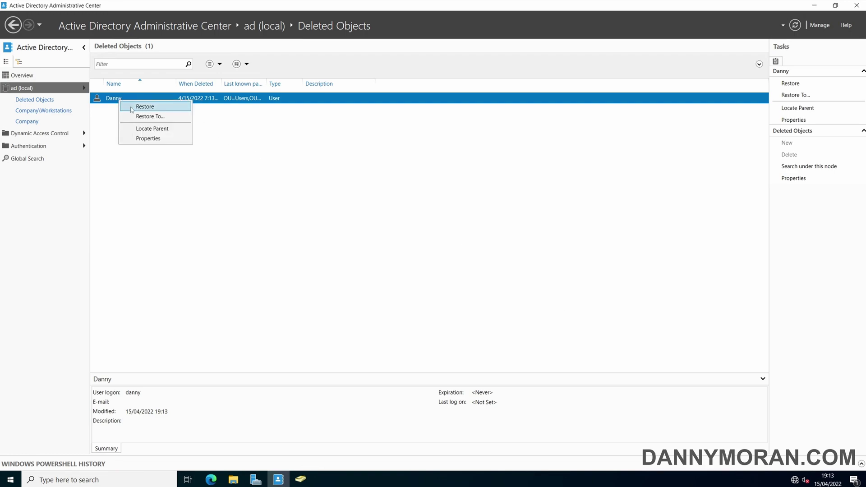
click(132, 107)
click(300, 479)
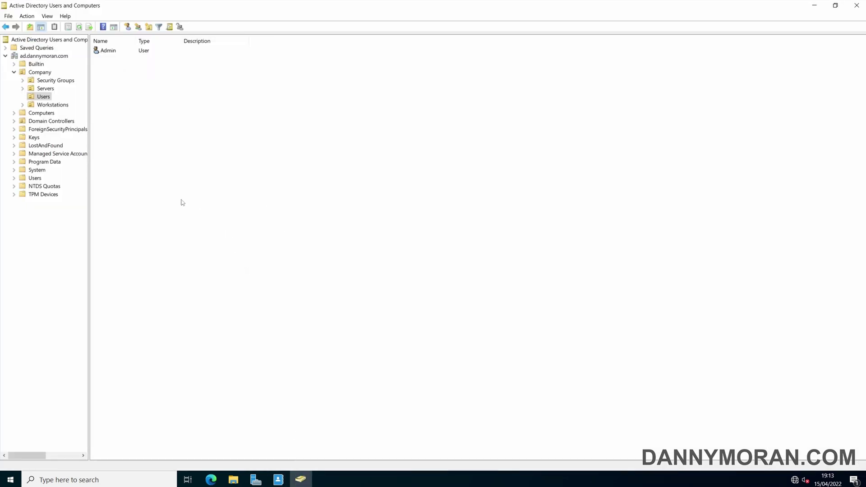
Confirm Danny is back in Company Users and listed as a Tech group member.
click(81, 28)
click(143, 61)
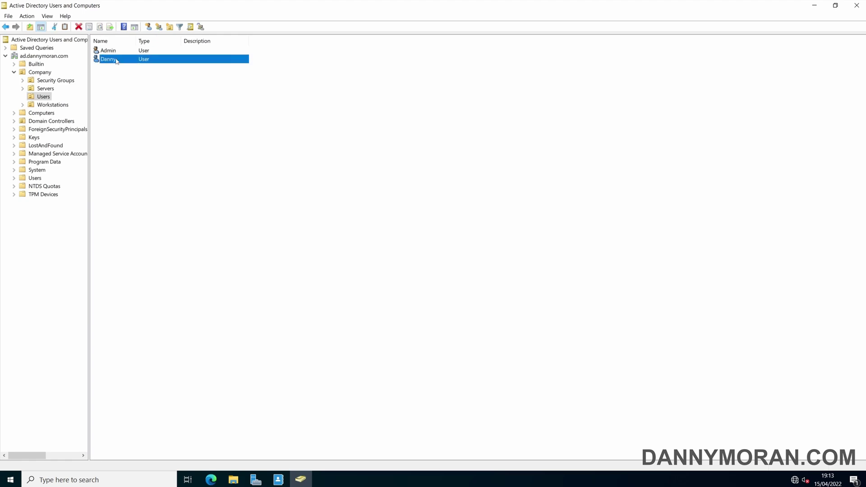
click(55, 80)
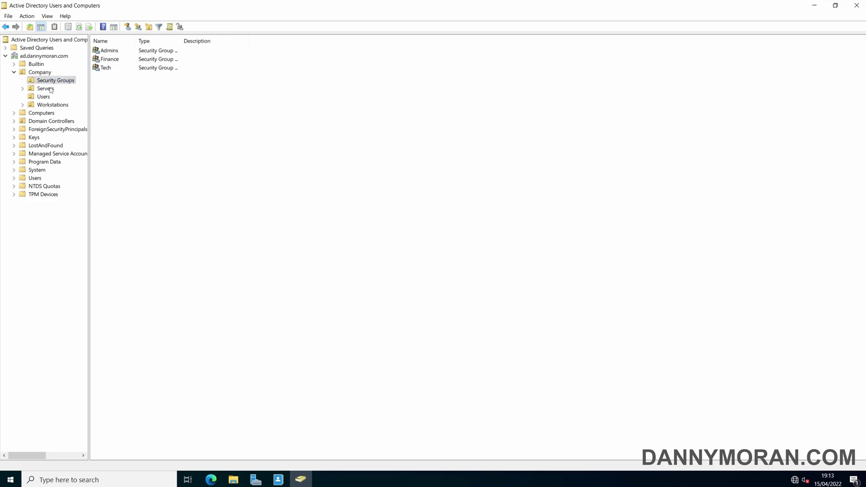
click(51, 89)
click(110, 69)
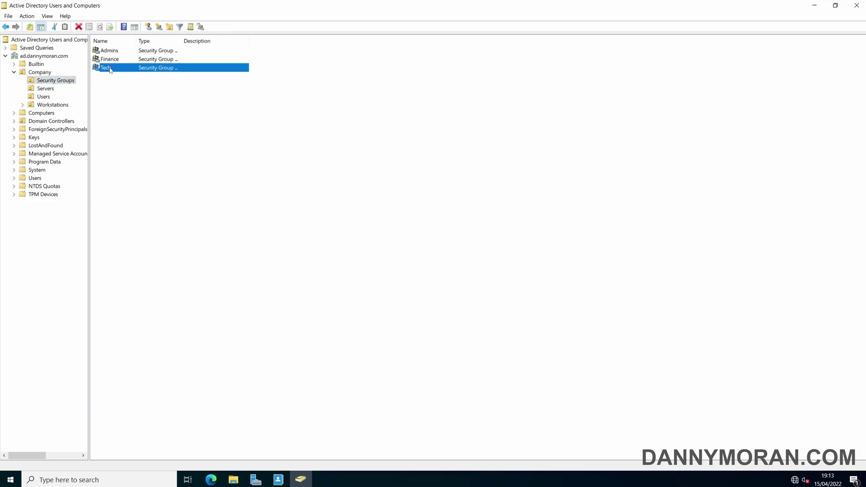
double_click(111, 69)
click(406, 157)
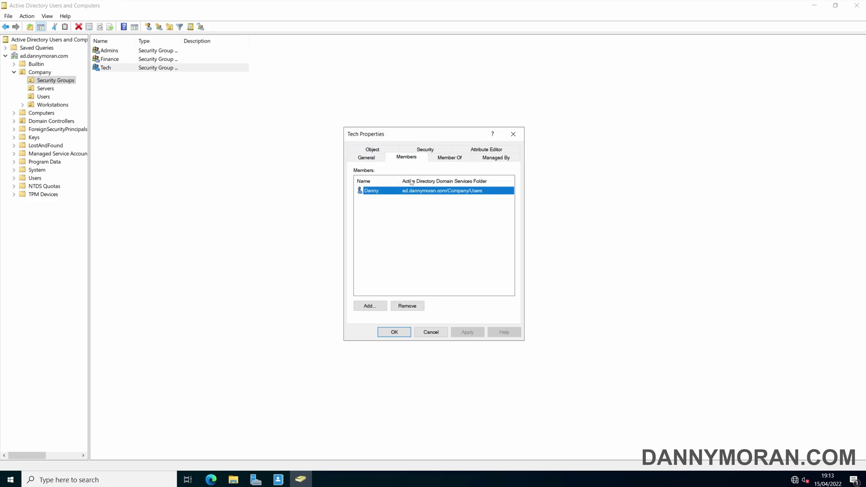
click(513, 134)
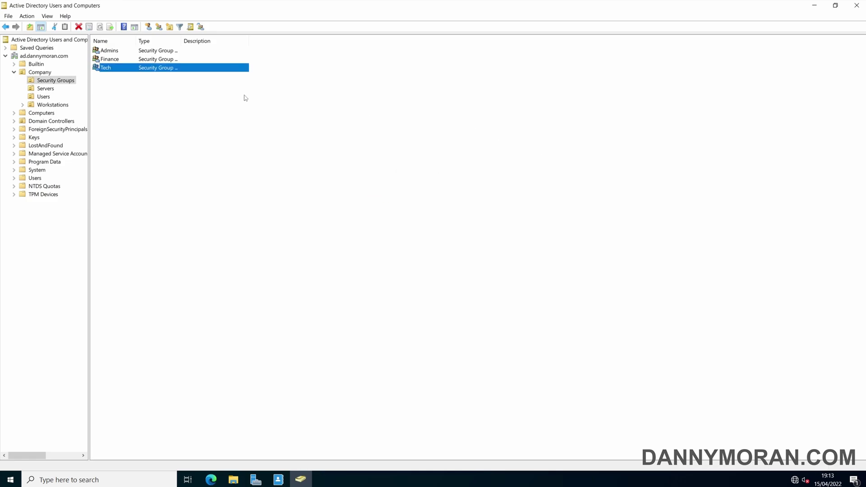
Delete the Admins, Finance and Tech security groups together.
right_click(110, 70)
click(150, 129)
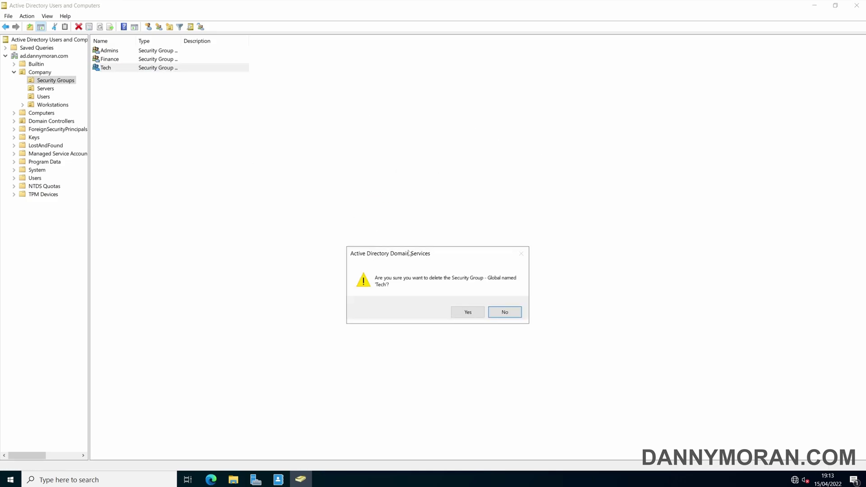
click(492, 313)
drag(128, 77, 115, 51)
right_click(116, 51)
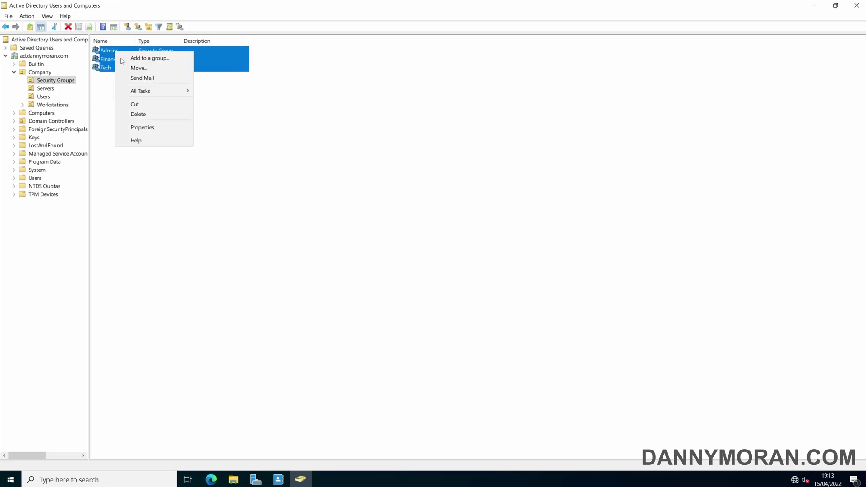
click(157, 116)
click(451, 310)
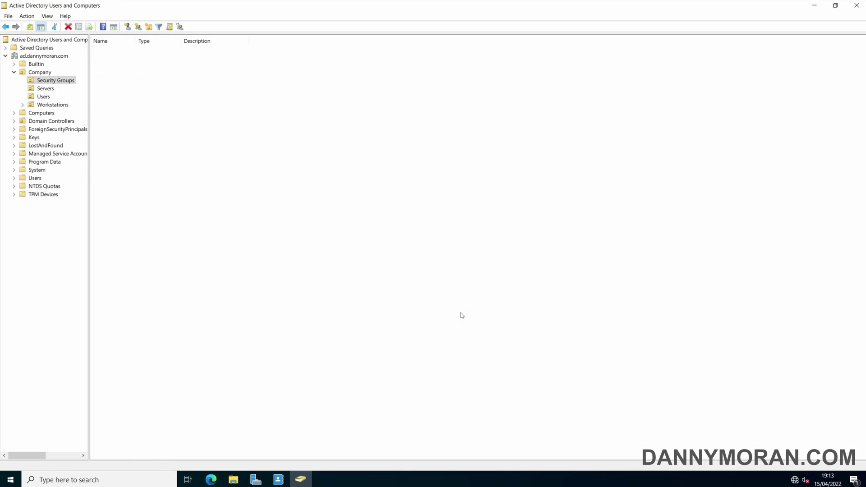
Refresh Deleted Objects and restore only the Tech group, leaving Admins and Finance.
click(278, 479)
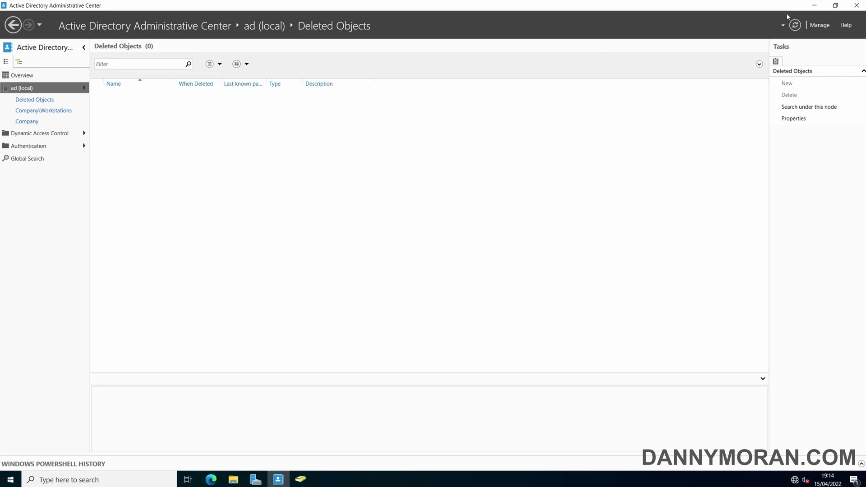
click(796, 24)
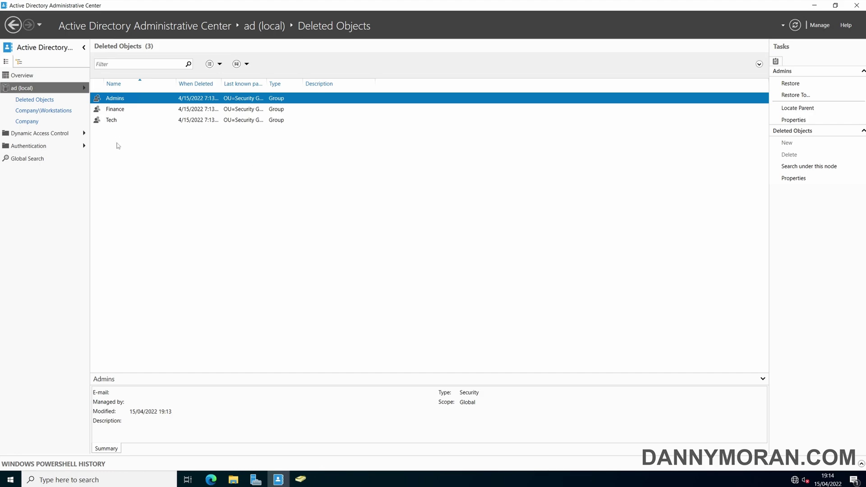
click(121, 121)
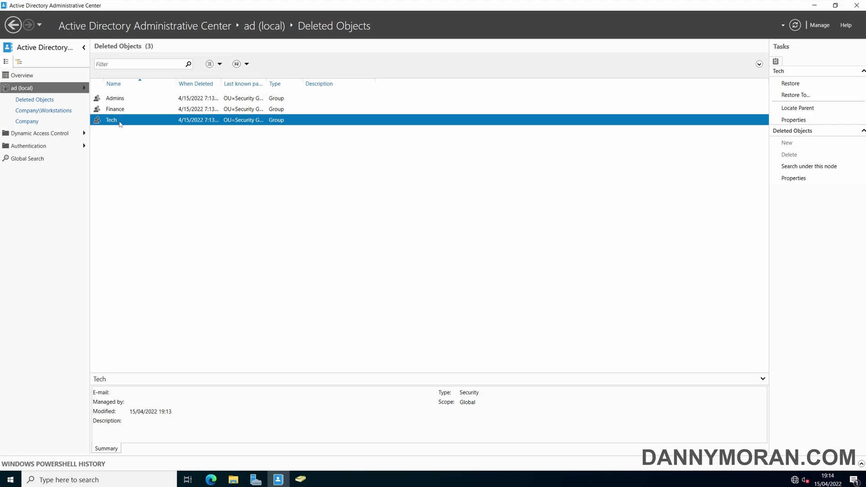
right_click(120, 122)
click(146, 128)
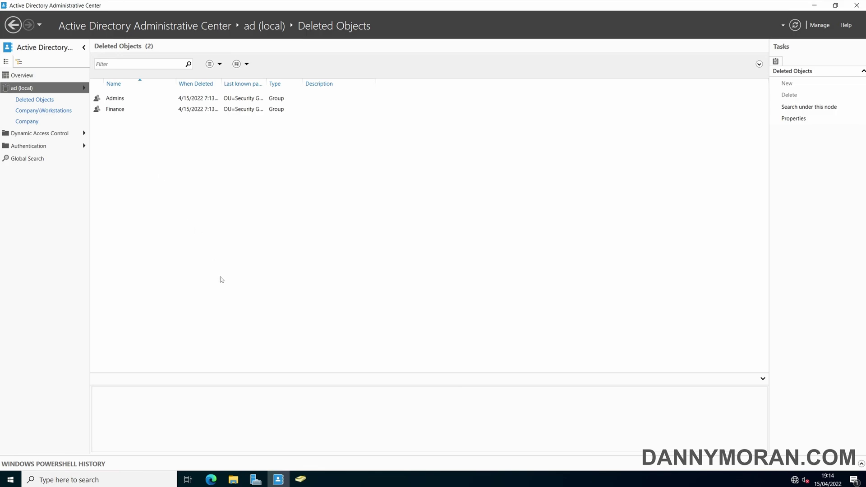
Refresh Security Groups and confirm the restored Tech group still lists Danny as a member.
click(300, 479)
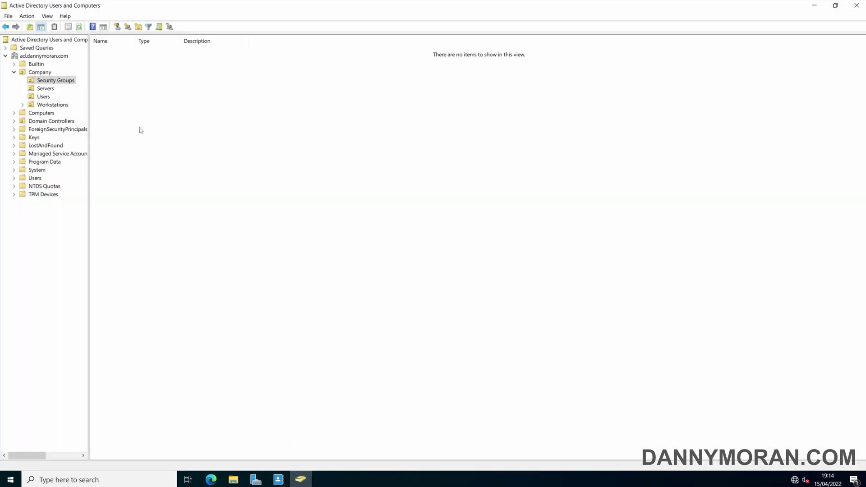
click(80, 27)
double_click(111, 52)
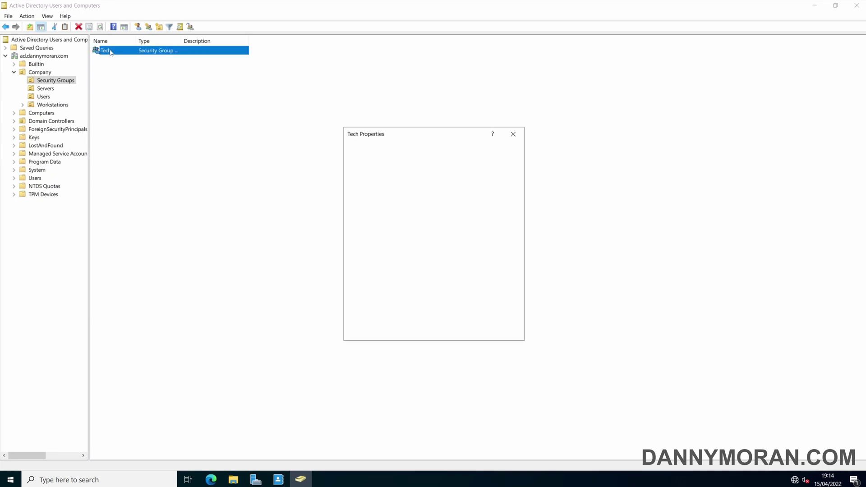
click(406, 156)
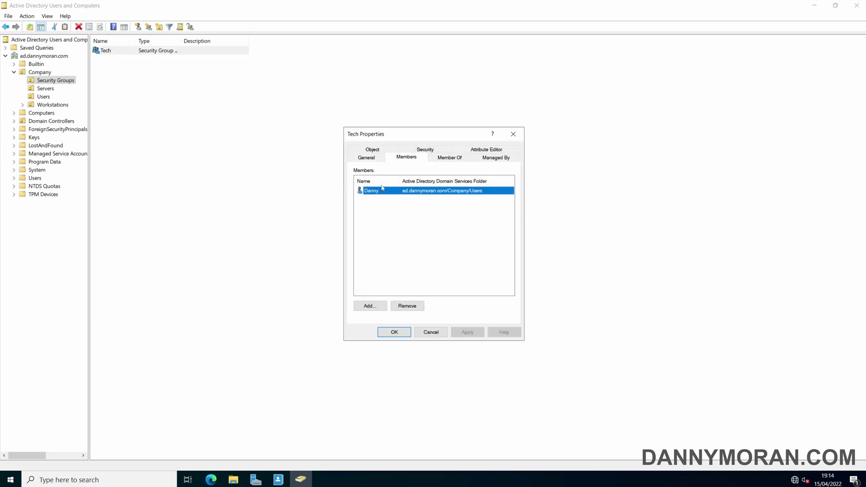
click(513, 134)
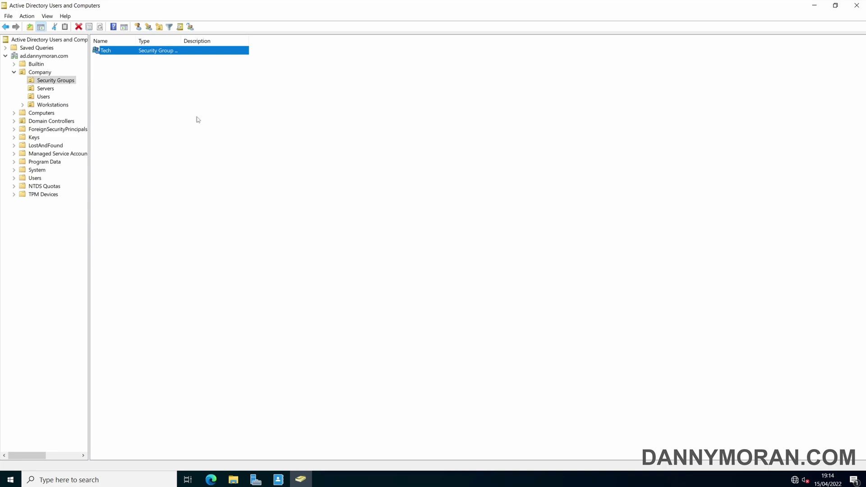
Attempt to delete the Security Groups OU, dismissing the insufficient-privileges error.
right_click(57, 83)
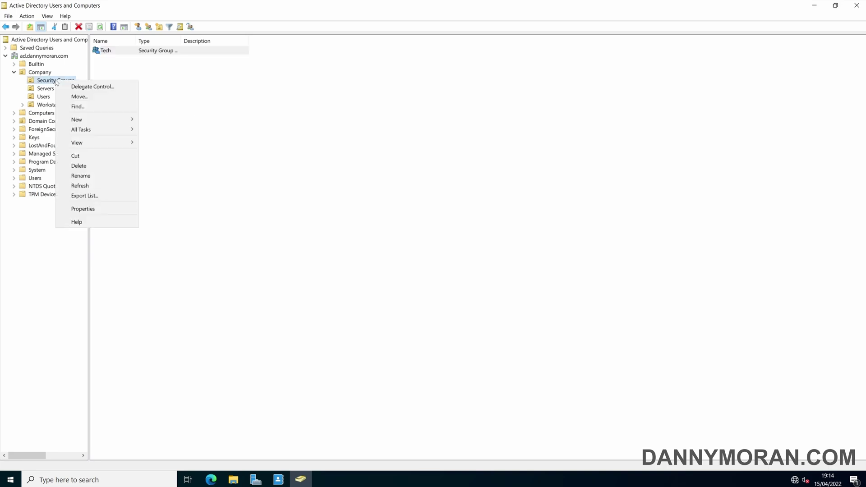
click(92, 167)
click(455, 312)
click(509, 316)
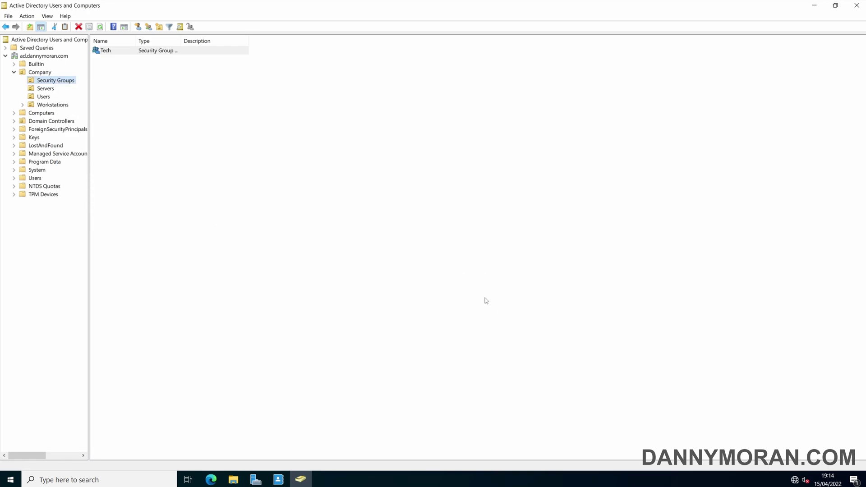
Untick Protect object from accidental deletion on the Security Groups OU.
right_click(53, 84)
click(99, 212)
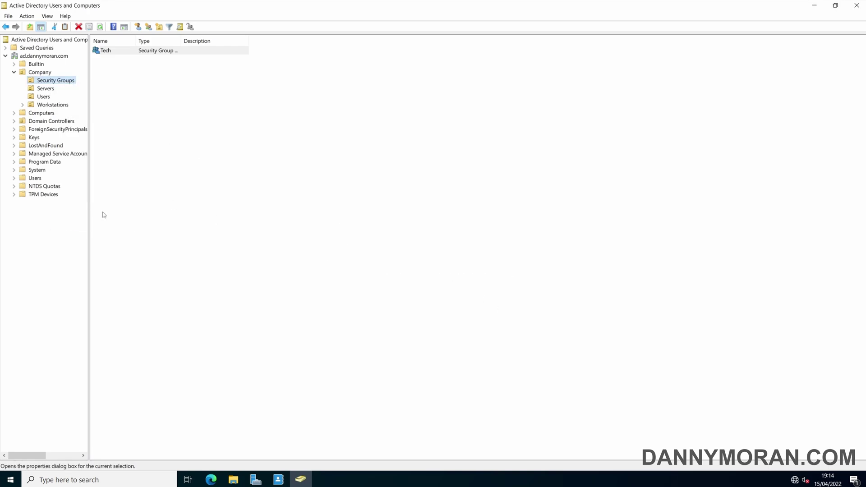
click(391, 150)
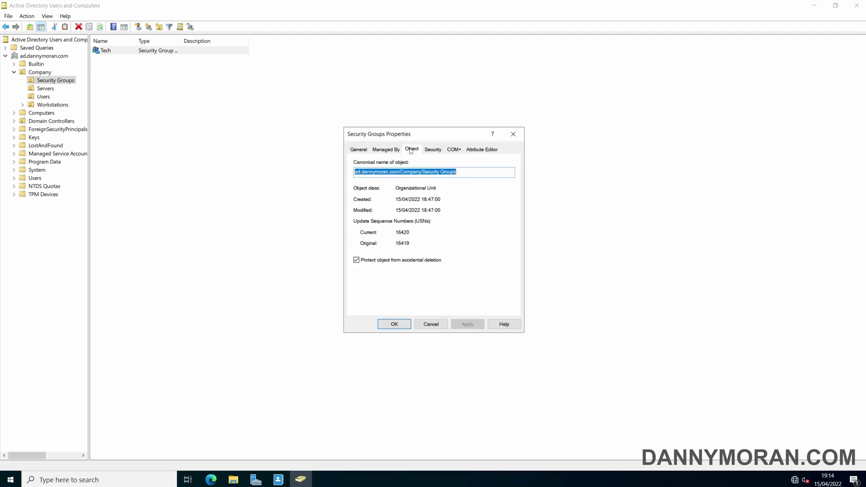
click(404, 261)
click(466, 324)
click(404, 325)
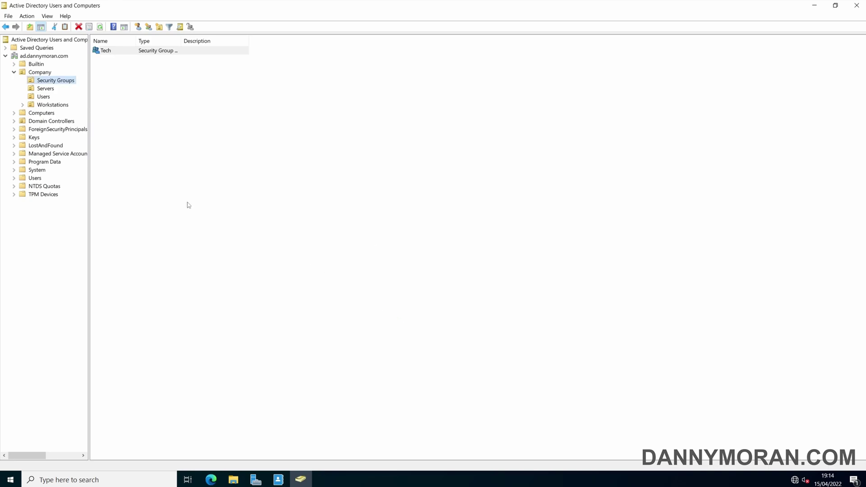
Delete the Security Groups OU along with the Tech group inside it.
right_click(62, 82)
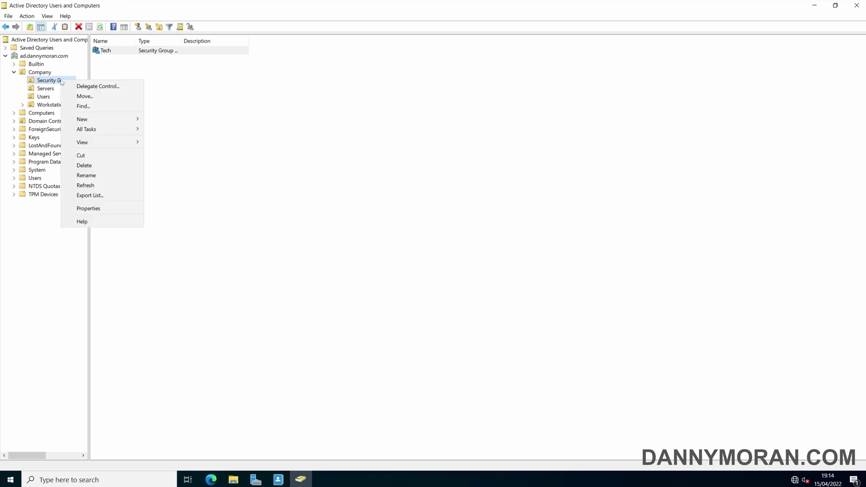
click(102, 165)
click(464, 312)
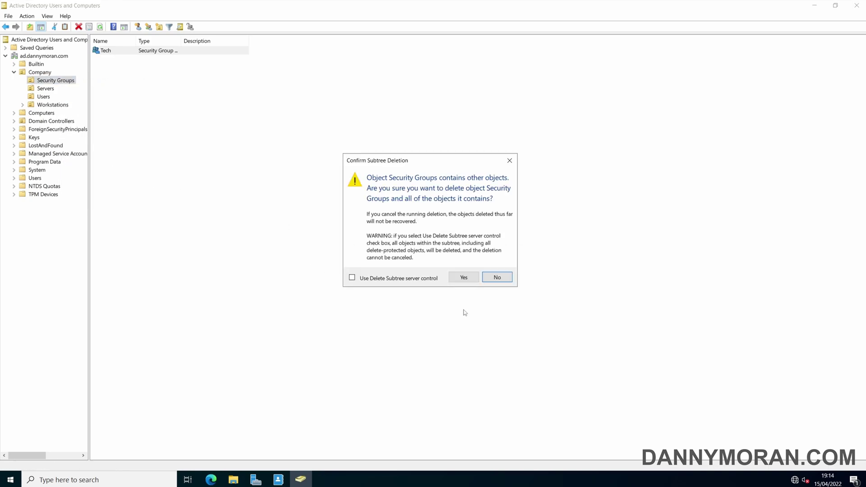
click(463, 276)
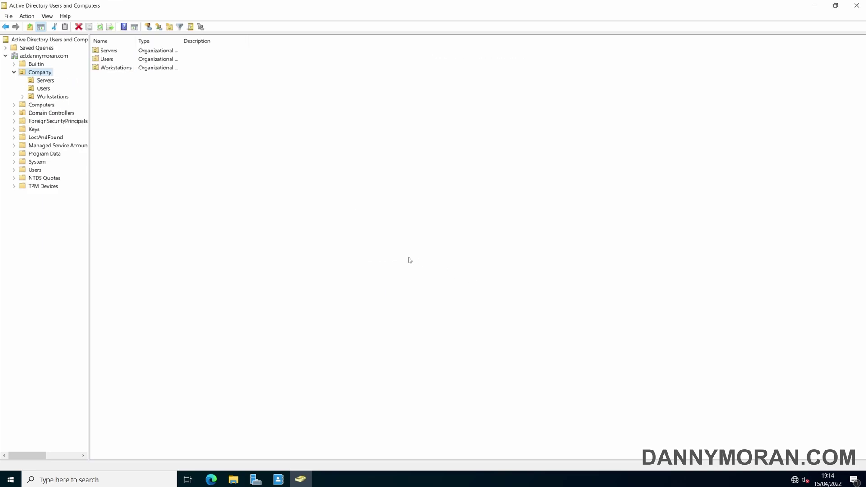
Restore the Security Groups OU plus Admins, Finance and Tech together from Deleted Objects.
click(281, 481)
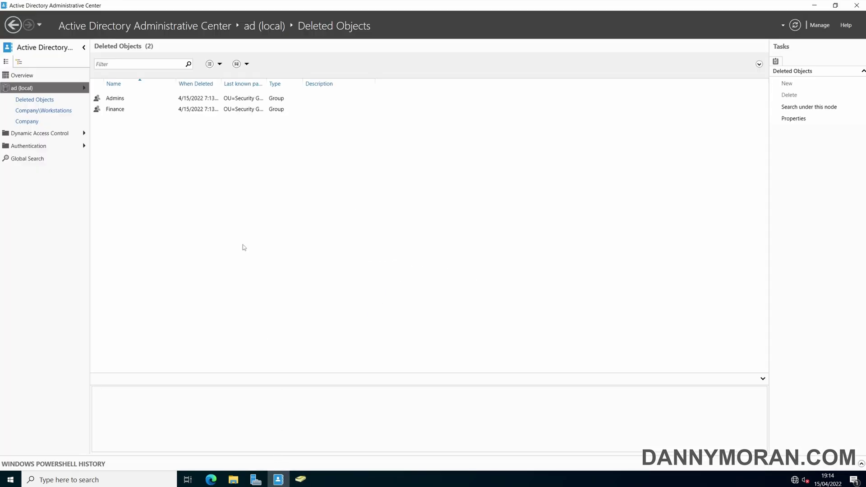
click(795, 24)
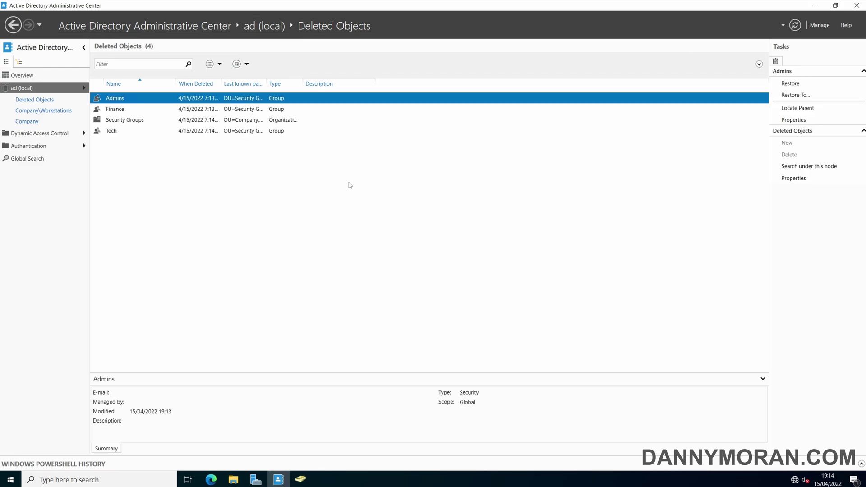
click(109, 121)
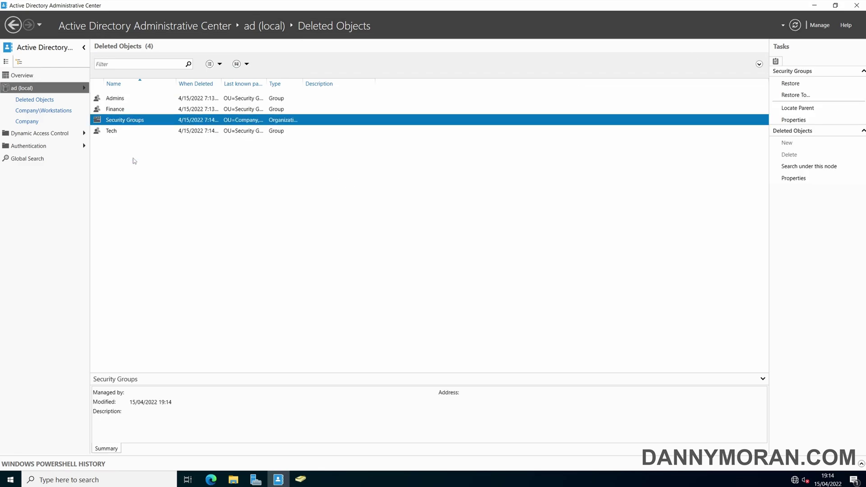
right_click(131, 122)
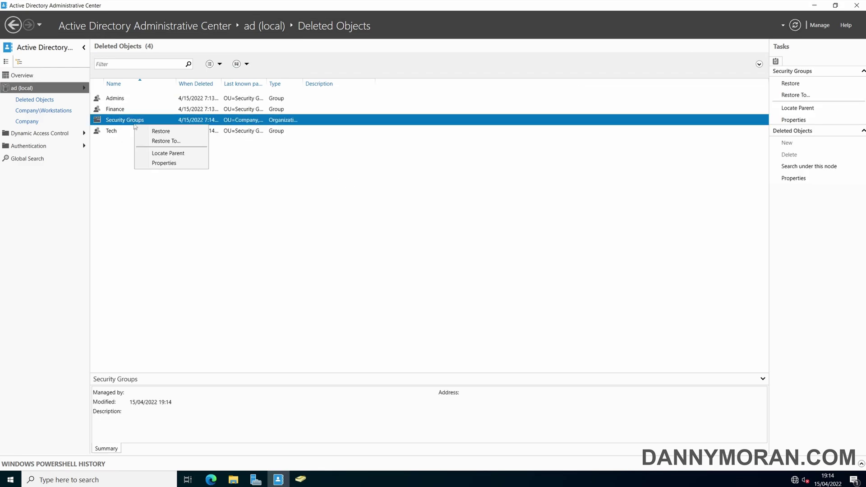
click(156, 127)
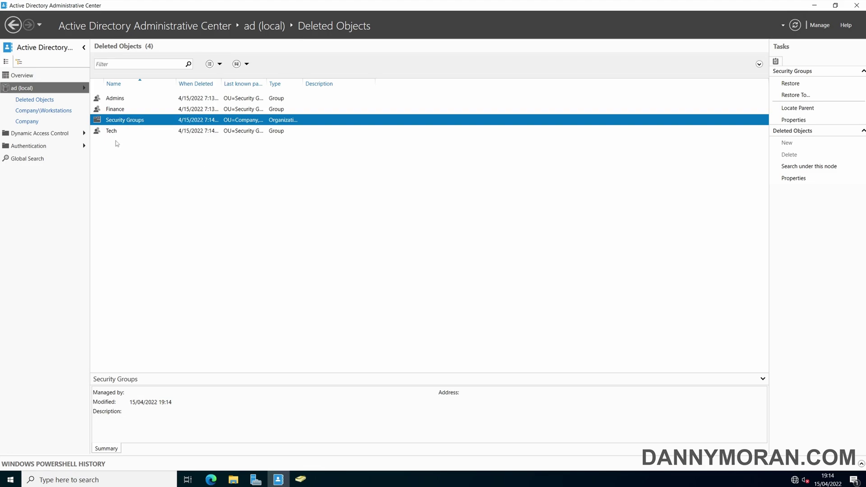
click(117, 134)
shift+click(127, 99)
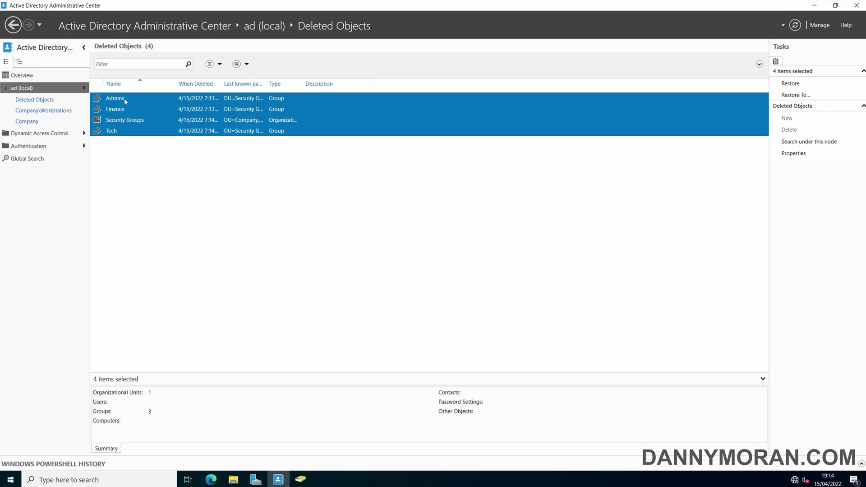
right_click(124, 98)
click(140, 107)
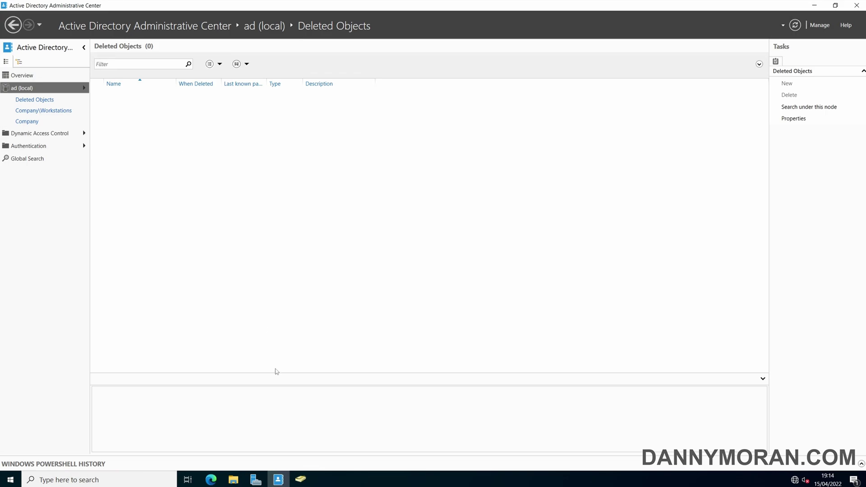
click(302, 479)
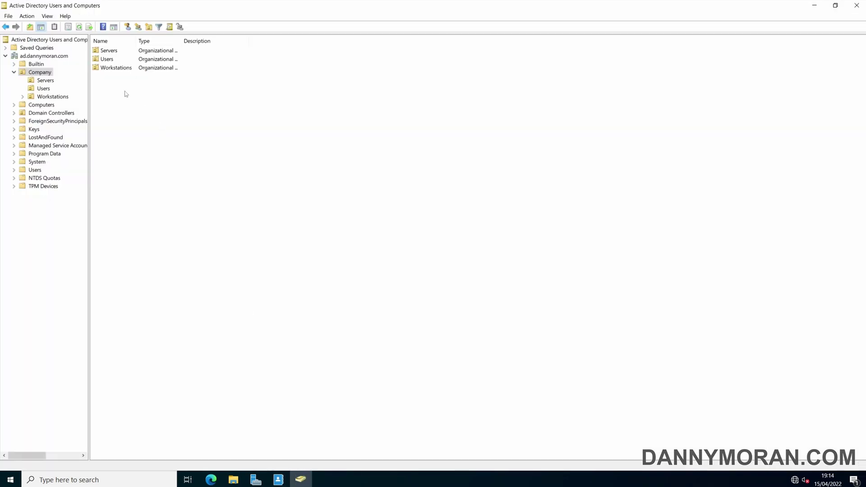
Refresh to show the restored Security Groups OU under Company and check the Admins group's members.
click(80, 27)
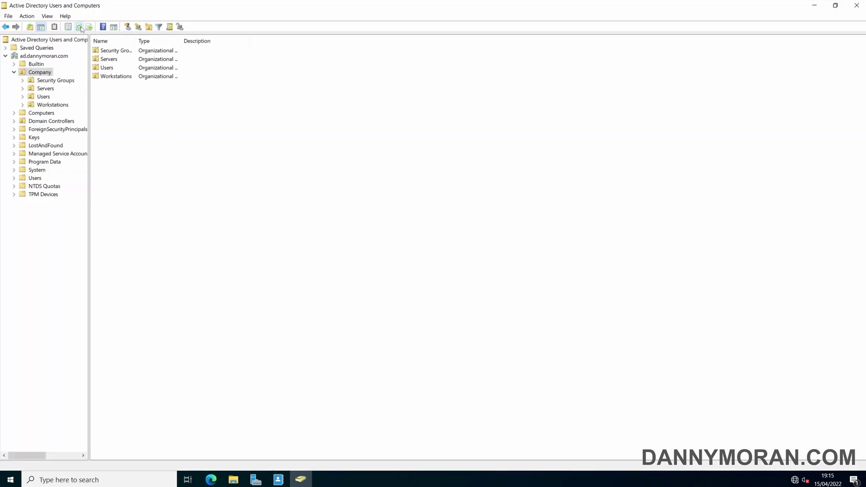
click(59, 82)
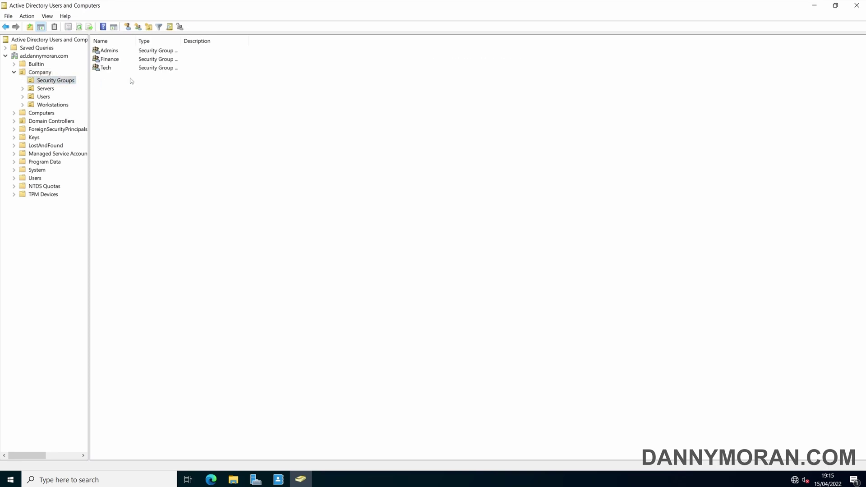
drag(136, 40, 165, 41)
click(110, 52)
double_click(110, 54)
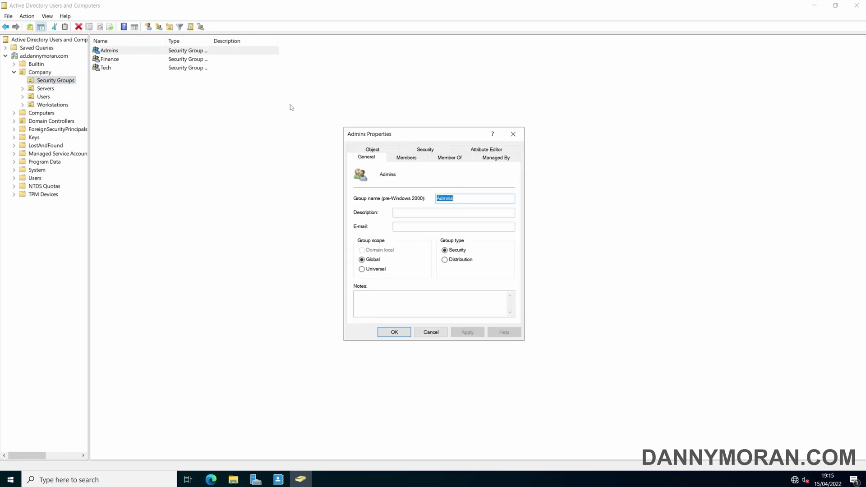
click(406, 157)
click(513, 134)
Check that the Finance and Tech groups kept their members, with Danny still in Tech.
double_click(116, 60)
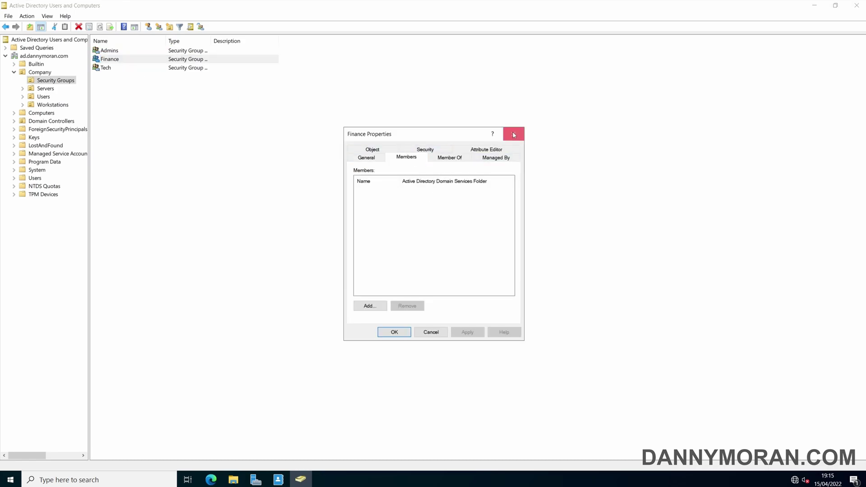
click(513, 134)
click(107, 68)
double_click(107, 68)
click(404, 155)
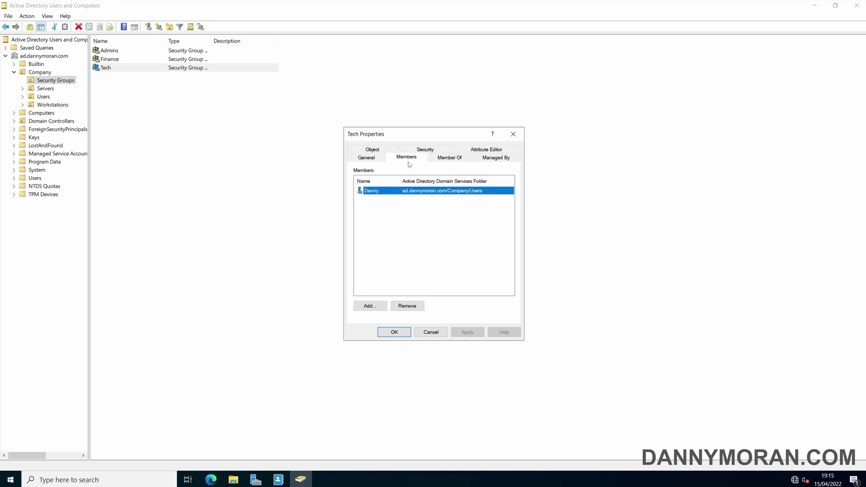
click(514, 133)
click(255, 130)
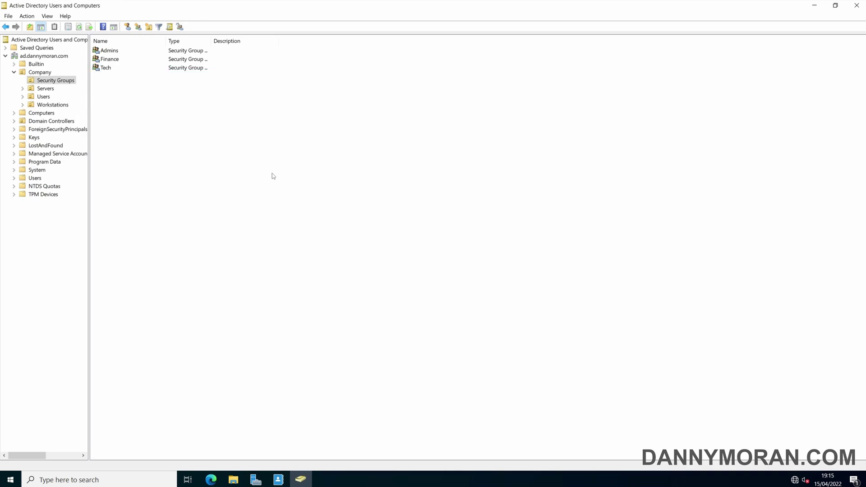
Back in the Administrative Center, list ad (local)'s containers and select Deleted Objects.
click(286, 480)
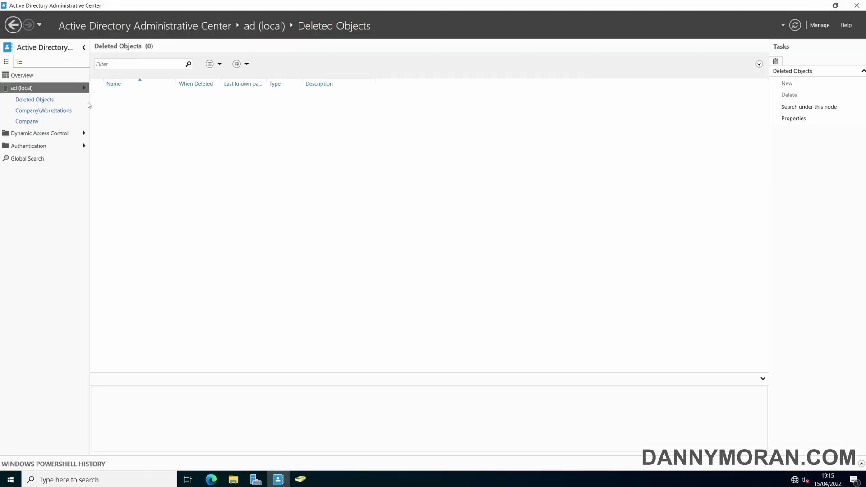
click(51, 89)
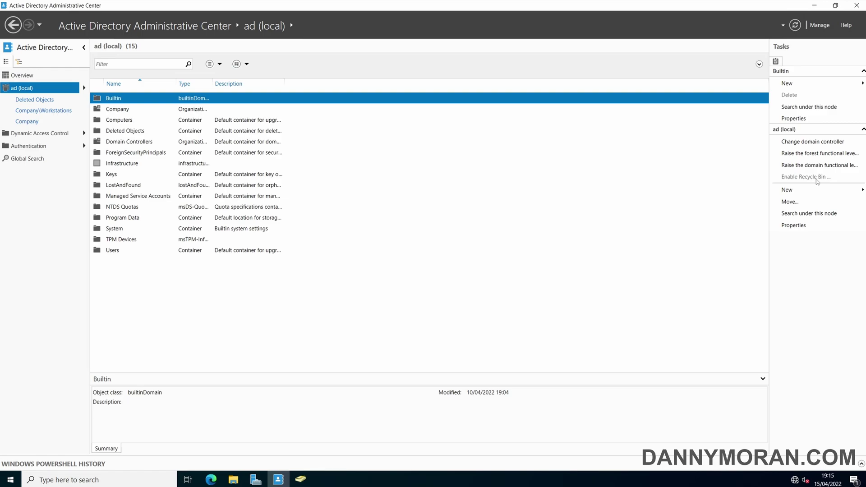
click(128, 131)
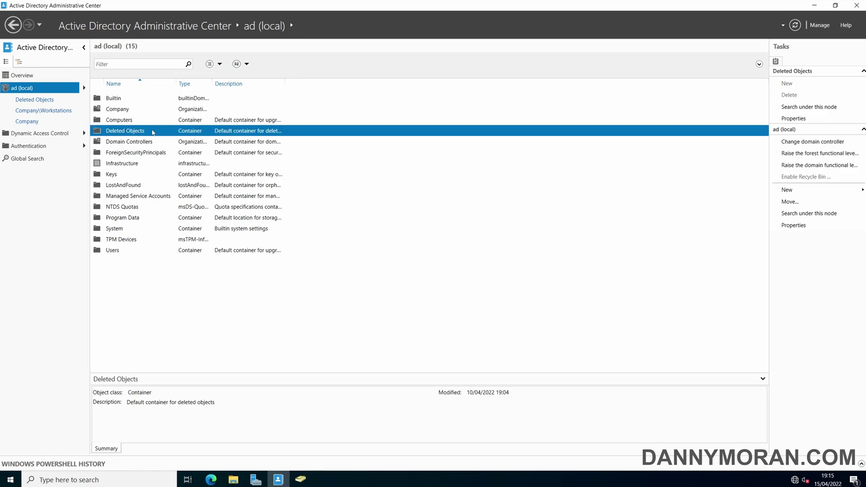